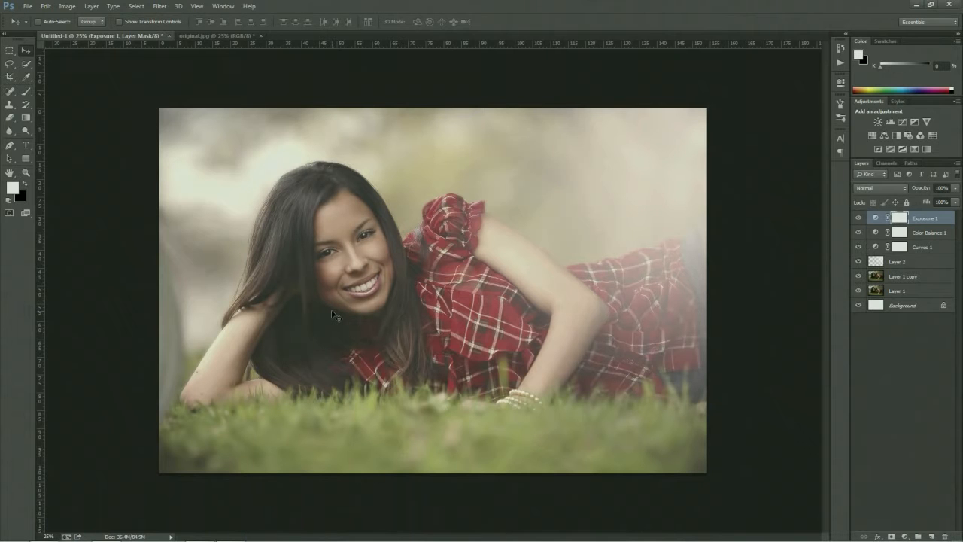
Compare the finished layered edit with the original photo by viewing the two documents alternately
left_click(219, 35)
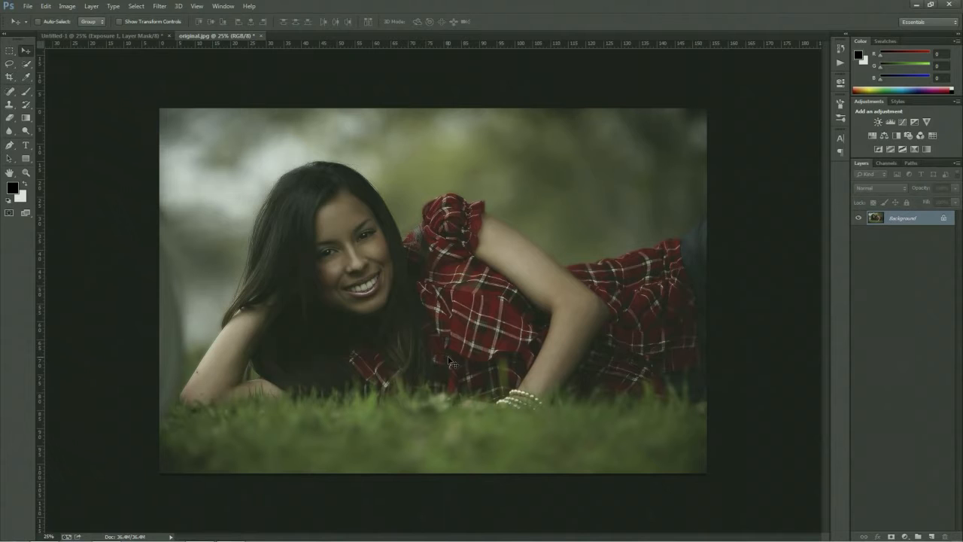
left_click(140, 35)
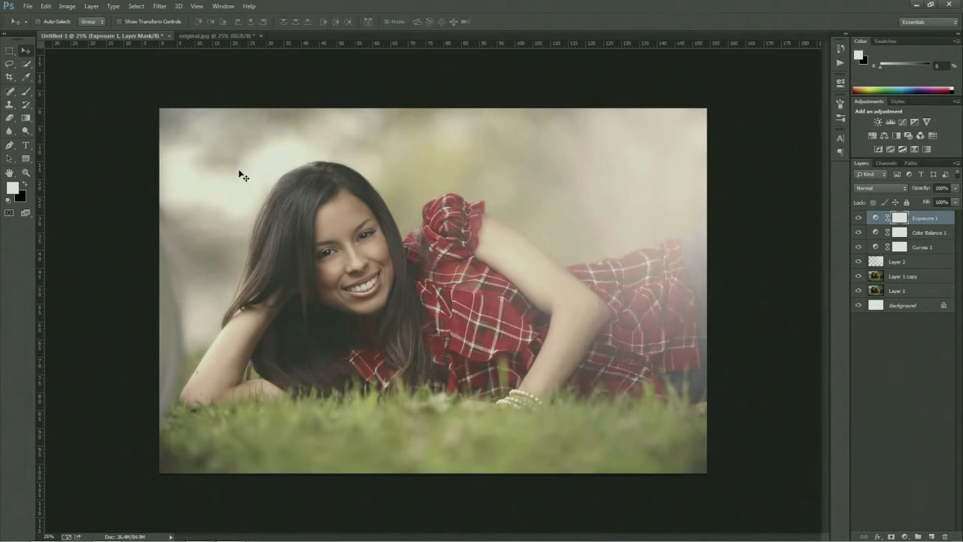
left_click(219, 36)
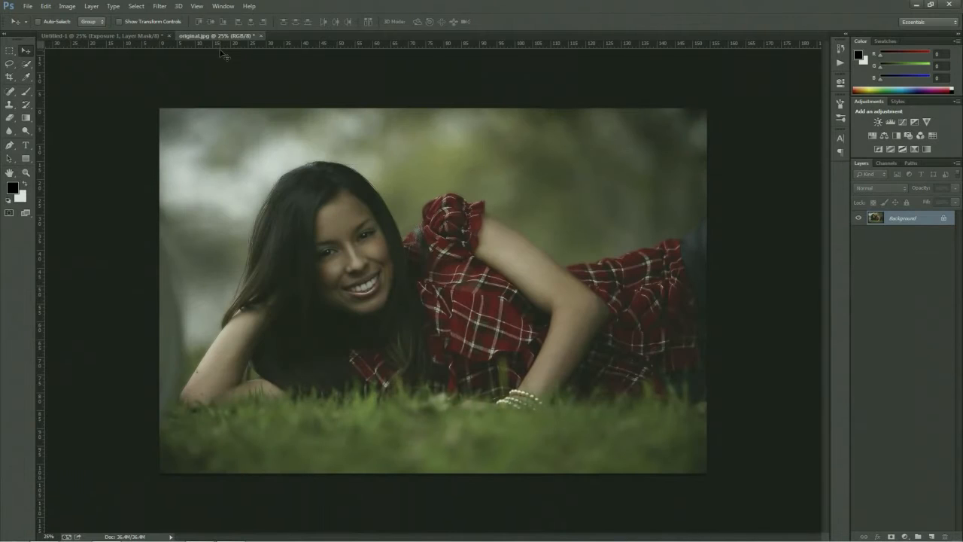
left_click(153, 36)
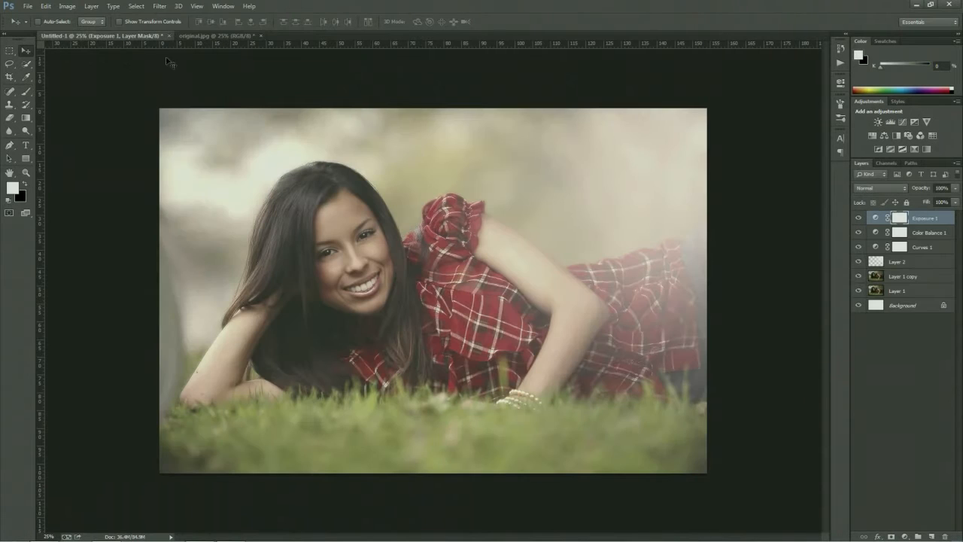
left_click(212, 36)
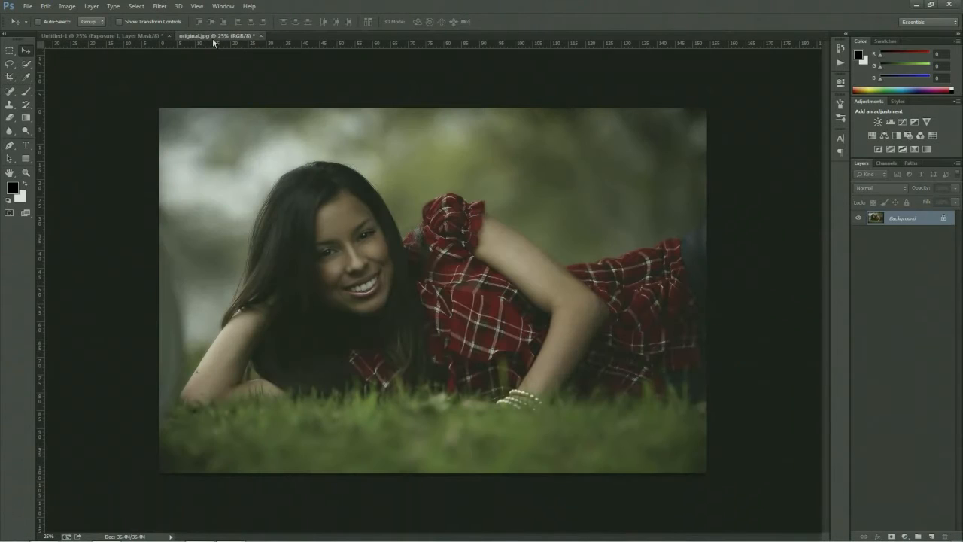
Duplicate the Background layer of original.jpg within the same document as Background copy
right_click(902, 225)
left_click(820, 244)
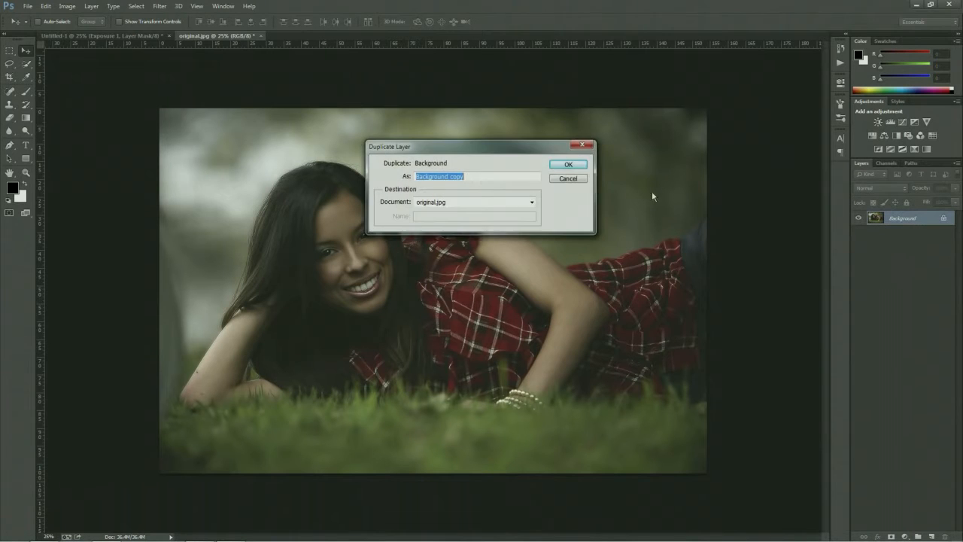
left_click(569, 165)
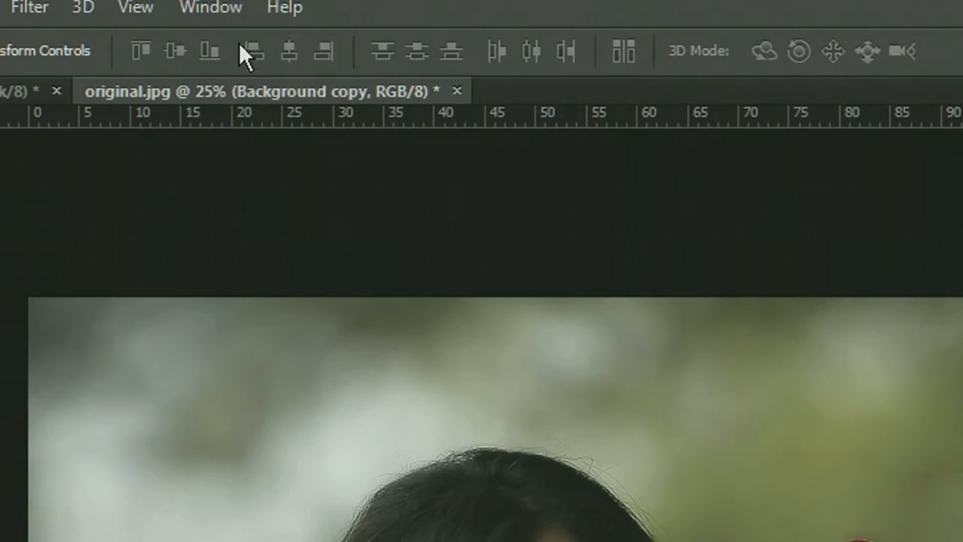
Add a Curves adjustment layer and gently raise the RGB curve with one point in the highlights and one in the shadows
left_click(234, 9)
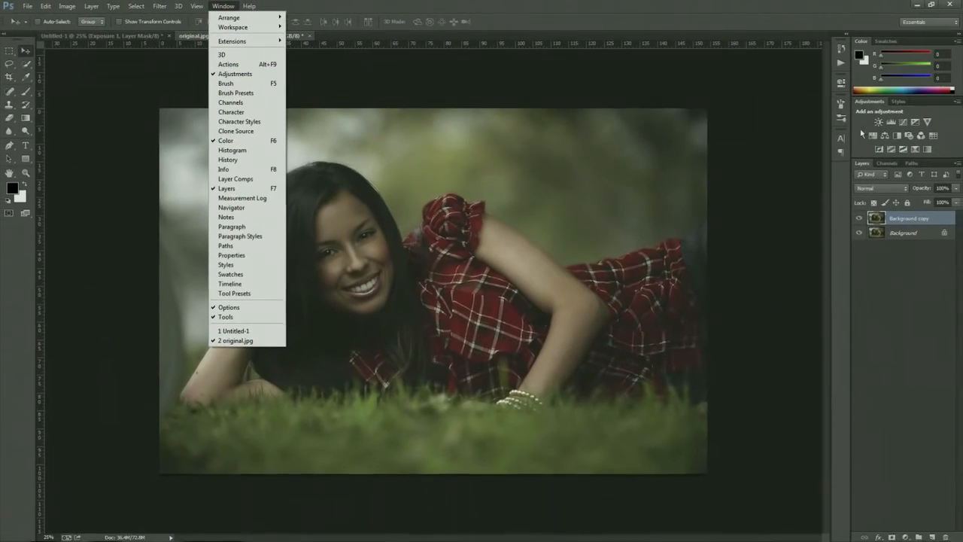
left_click(951, 145)
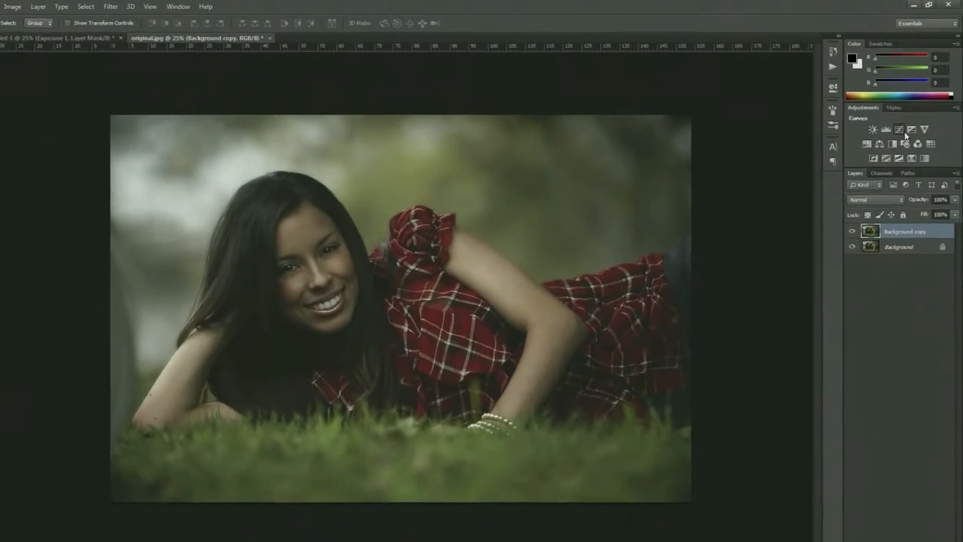
left_click(902, 122)
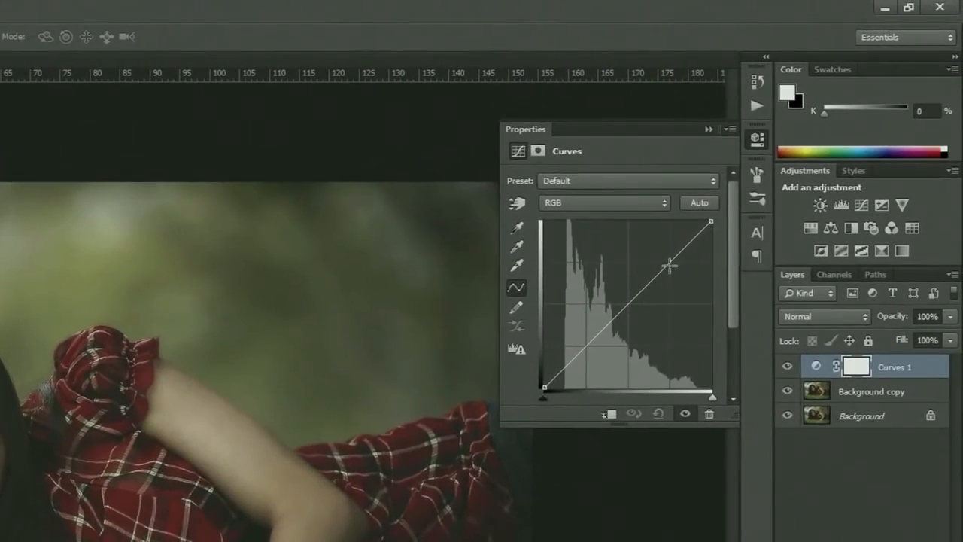
left_click_drag(682, 252, 671, 243)
mouse_move(574, 348)
left_mouse_down()
mouse_move(592, 346)
mouse_move(581, 336)
left_mouse_up()
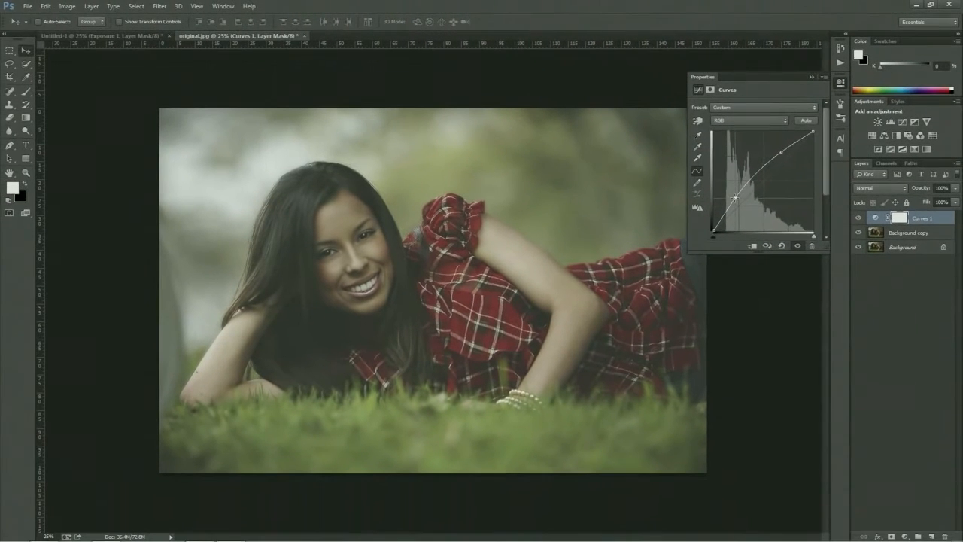
left_click_drag(782, 153, 785, 153)
left_click_drag(736, 198, 739, 203)
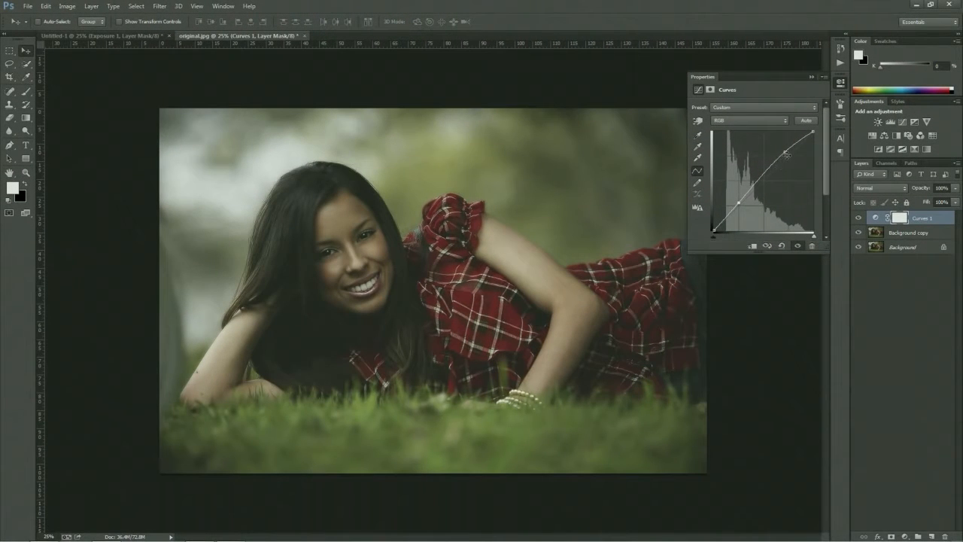
left_click_drag(785, 153, 784, 152)
left_click_drag(739, 203, 739, 202)
Add a Color Balance adjustment layer and set its Midtones to Cyan–Red +15 and Yellow–Blue +21
left_click(888, 137)
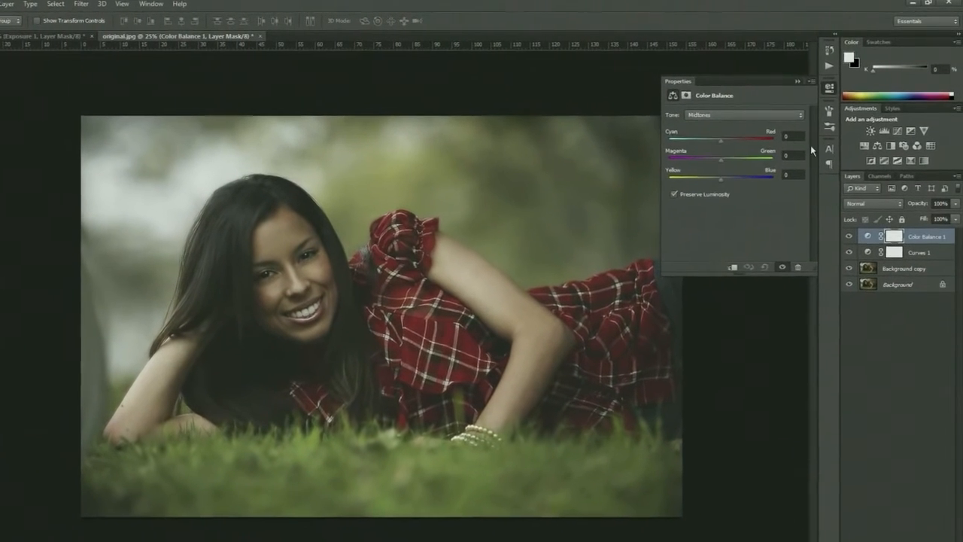
left_click(790, 136)
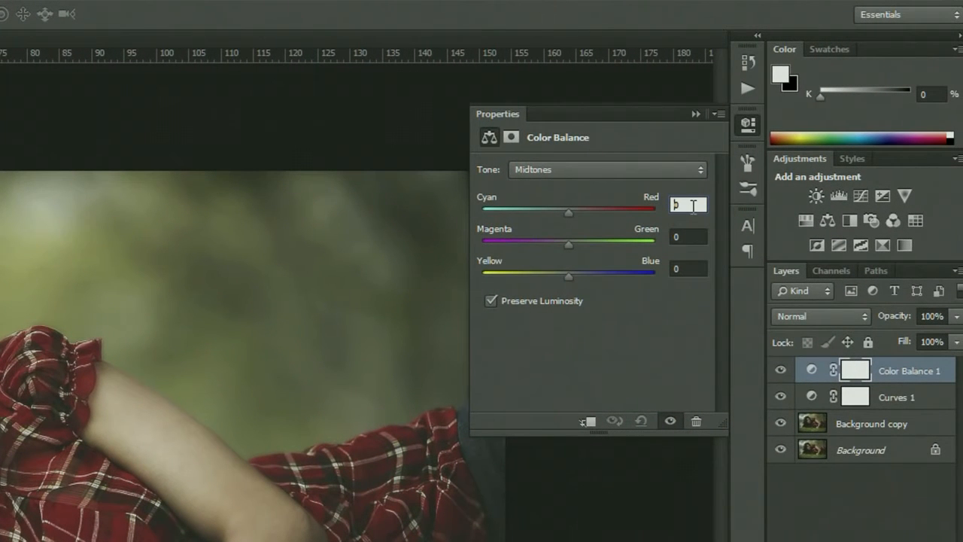
key("BackSpace")
type("+15")
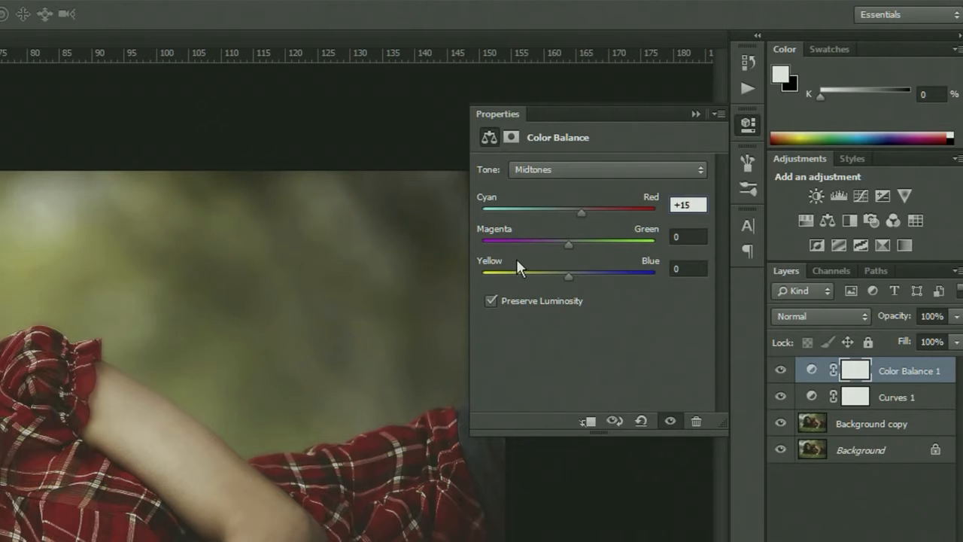
left_click(689, 268)
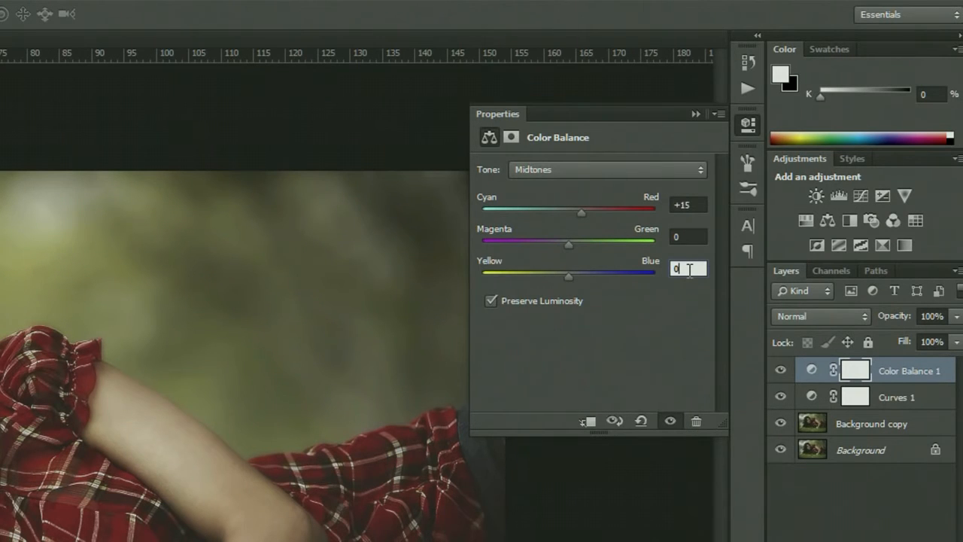
type("21")
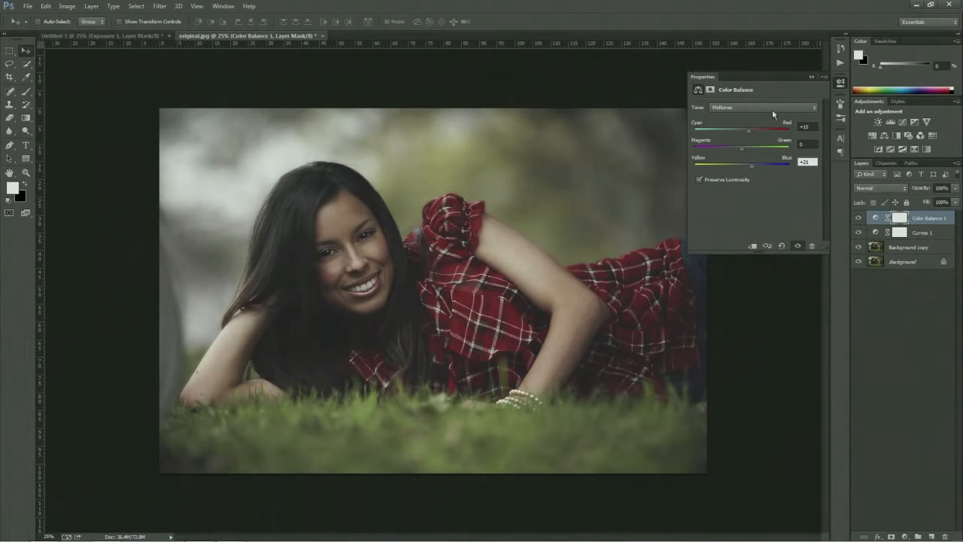
Set the Color Balance Highlights to Cyan–Red +15 and Yellow–Blue -18
left_click(624, 172)
left_click(763, 134)
left_click(807, 126)
type("+15")
key("Return")
type("-18")
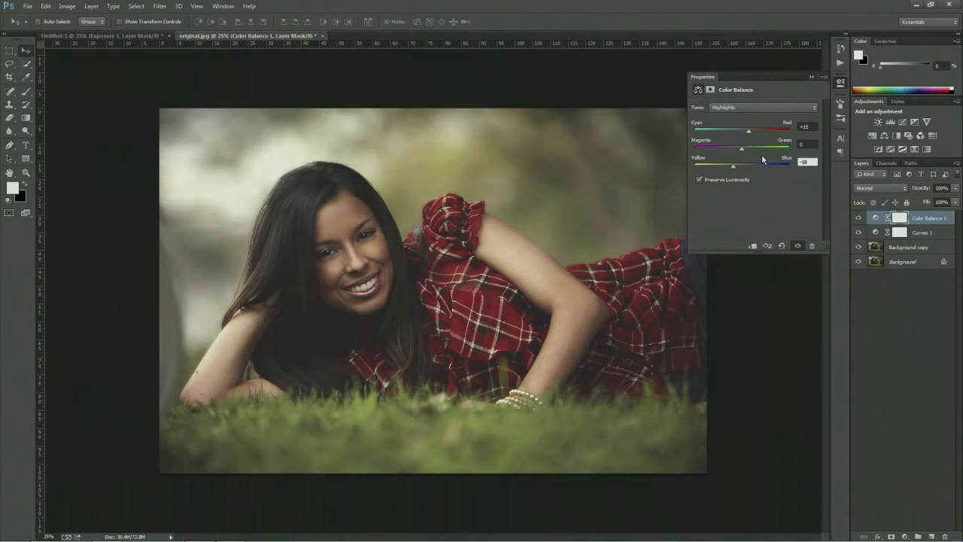
Open the Cyan–Red value of the Color Balance Shadows tone and close the adjustment's properties
left_click(756, 107)
left_click(752, 115)
left_click(796, 126)
left_click(812, 77)
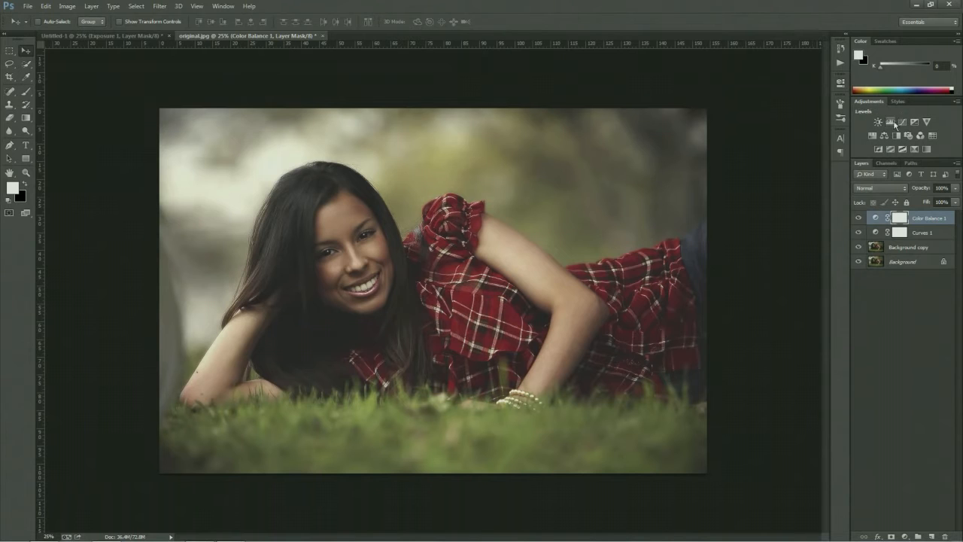
Add an Exposure adjustment layer and set its Offset to +0.0083
left_click(915, 122)
left_click_drag(756, 154, 757, 154)
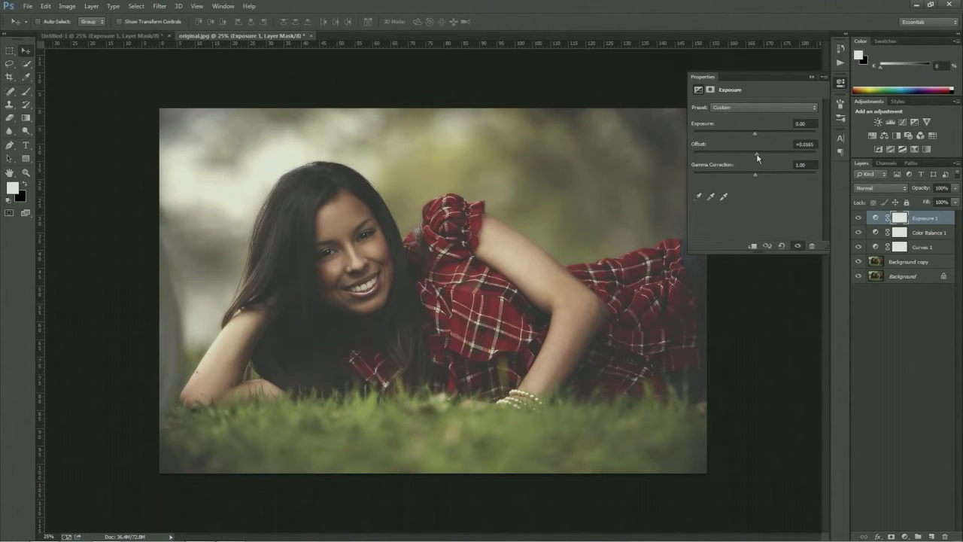
key("ctrl+plus")
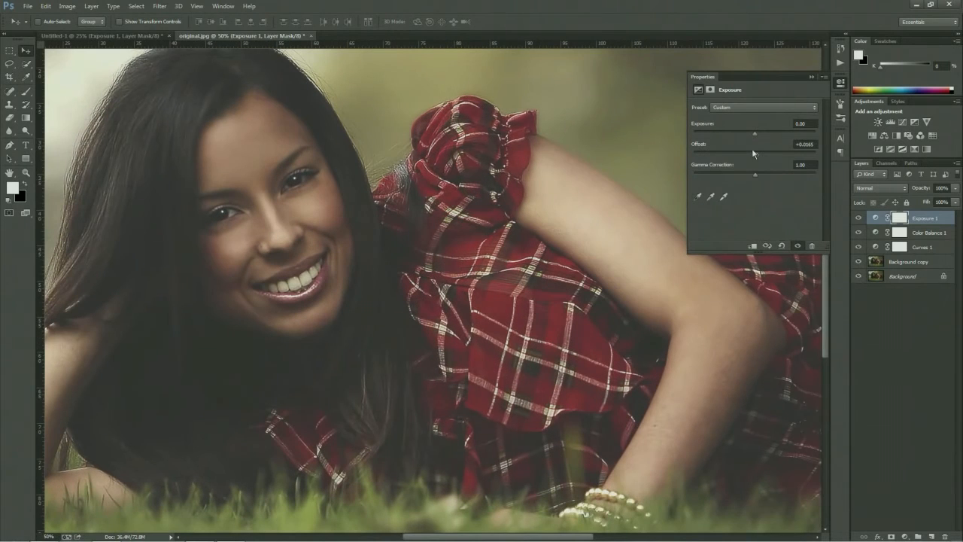
left_click_drag(758, 154, 756, 155)
key("ctrl+minus")
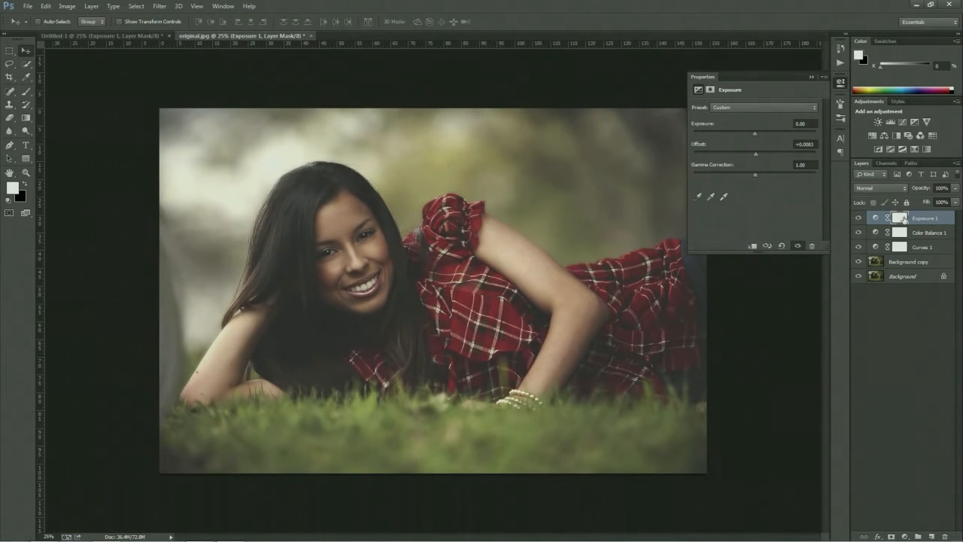
Apply Add Noise to the Background copy layer with Uniform distribution and Monochromatic on, fine-tuning the amount
left_click(898, 263)
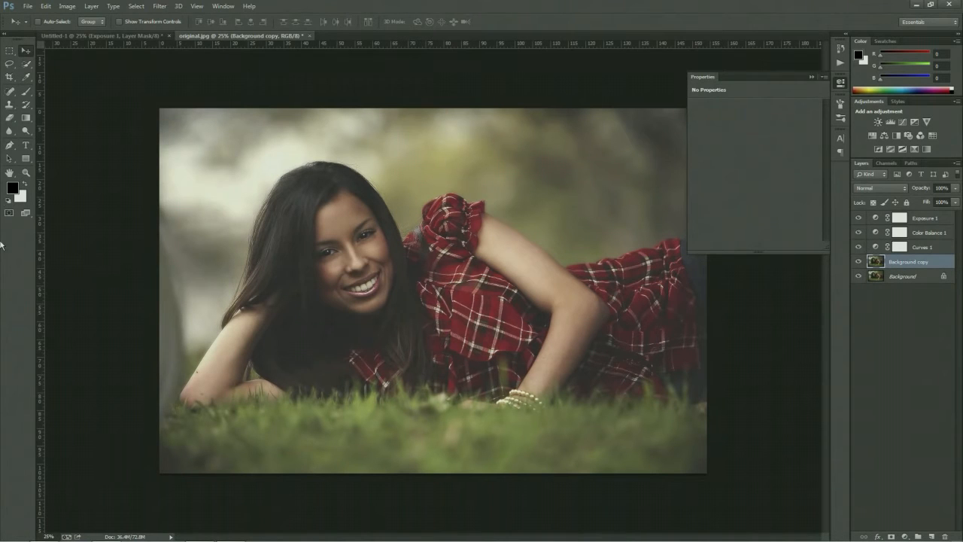
left_click(159, 6)
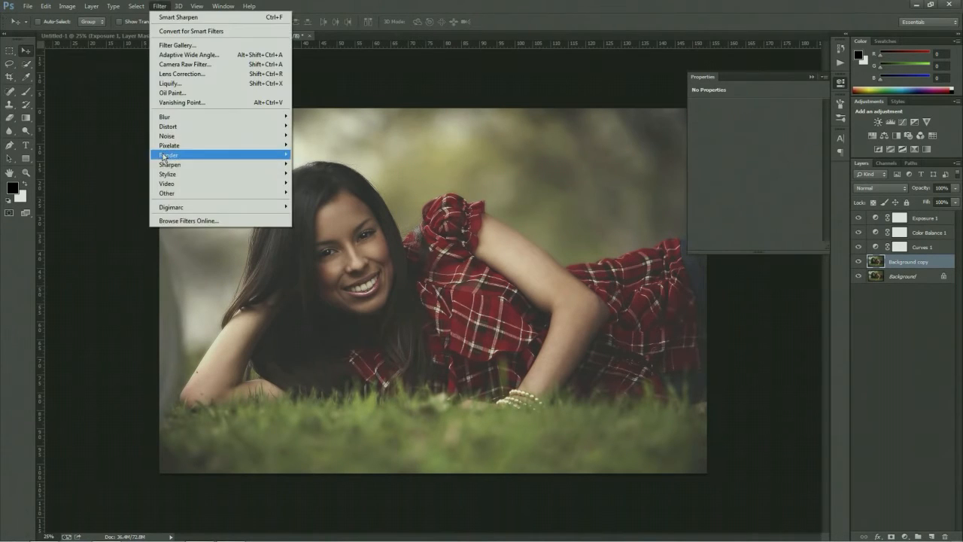
mouse_move(167, 136)
left_click(105, 133)
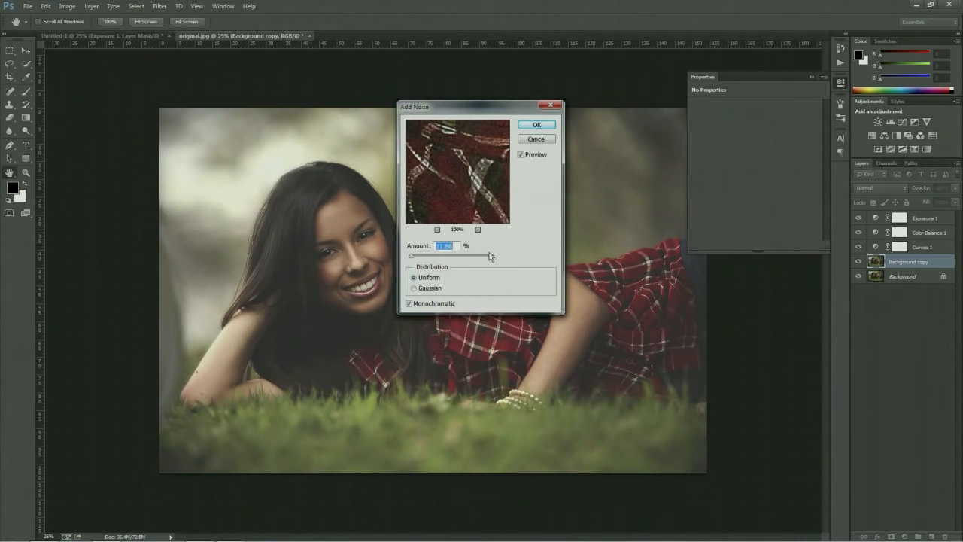
key("ctrl+plus")
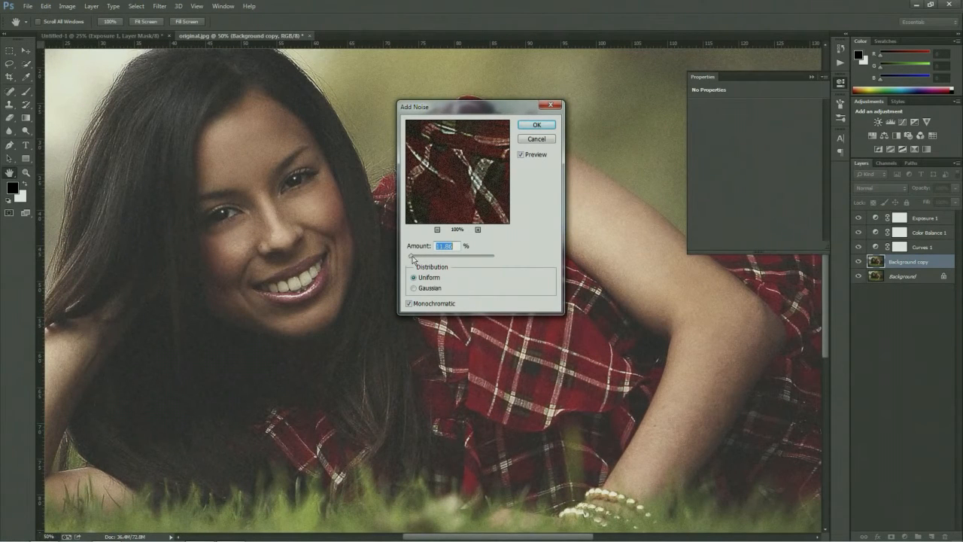
left_click_drag(412, 259, 411, 260)
left_click_drag(411, 259, 413, 261)
left_click(536, 125)
Lower the Background copy layer's opacity to 26% and collapse the adjustment properties
left_click_drag(954, 190, 924, 204)
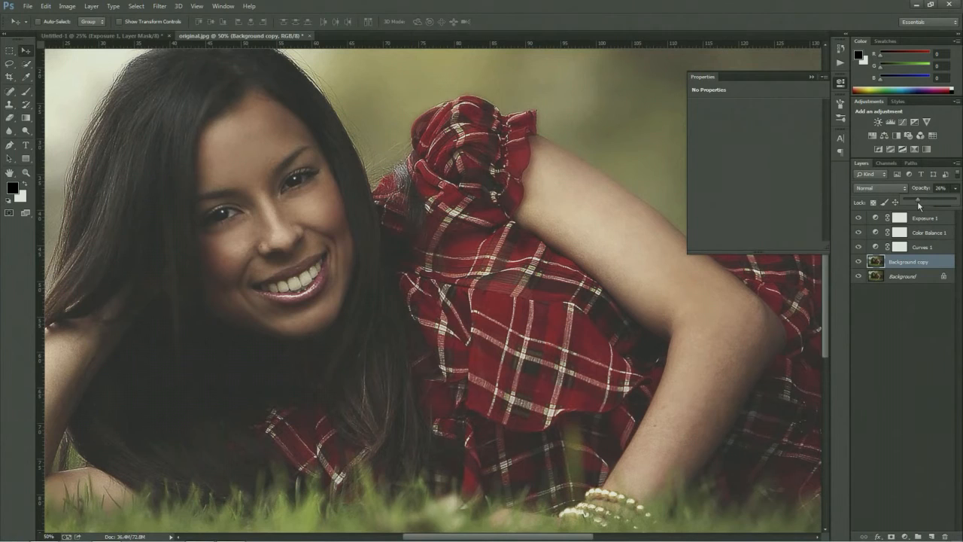
key("ctrl+minus")
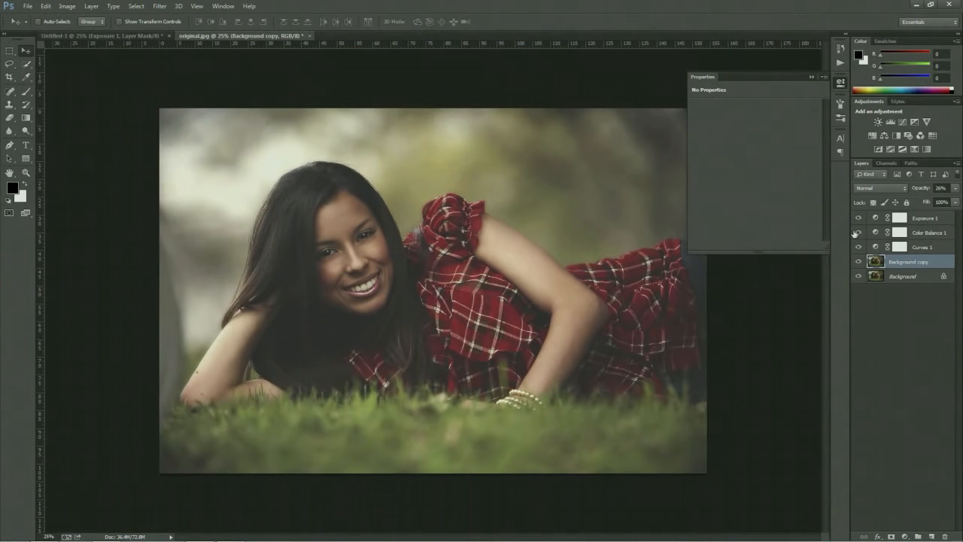
left_click(812, 77)
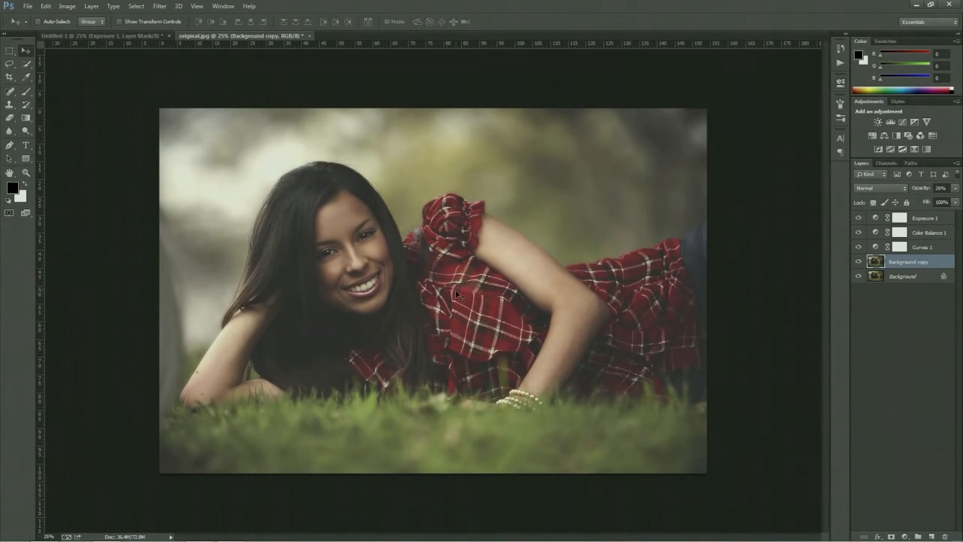
Create a new layer above Background copy and paint a white glow over the upper-right background with a 4211 px Soft Round brush
left_click(30, 95)
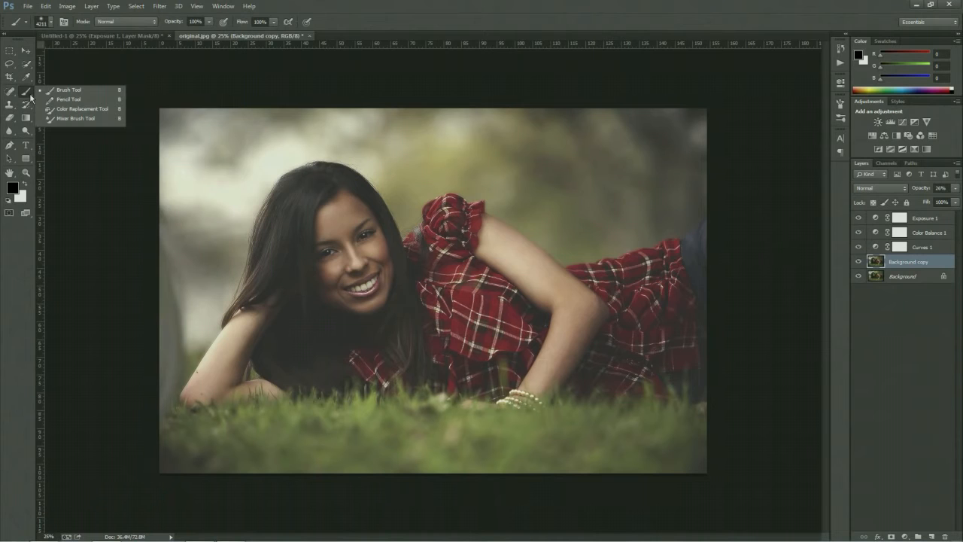
left_click(50, 21)
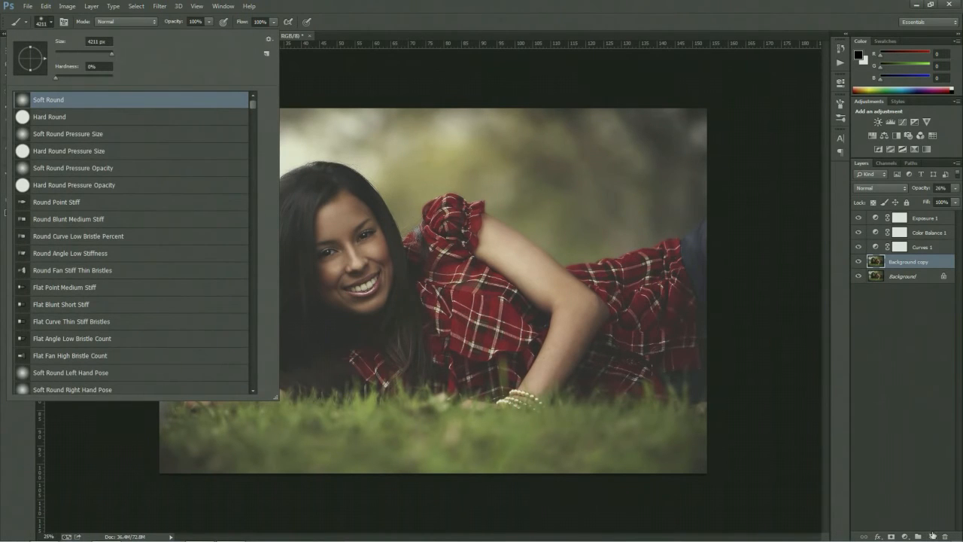
left_click(932, 536)
left_click(24, 183)
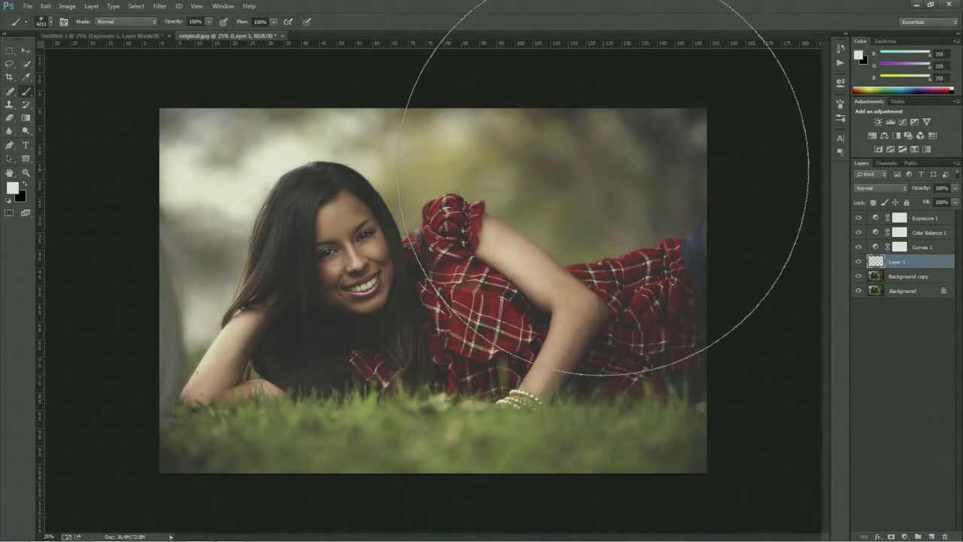
left_click(602, 181)
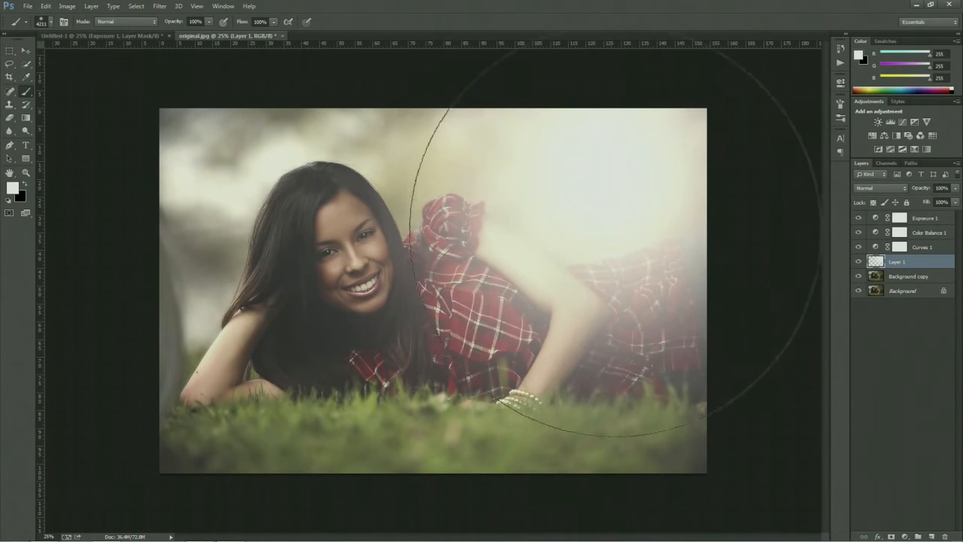
Set the white glow layer's opacity to 79% and move the glow slightly down and to the right
left_click(955, 188)
left_click_drag(956, 201, 946, 204)
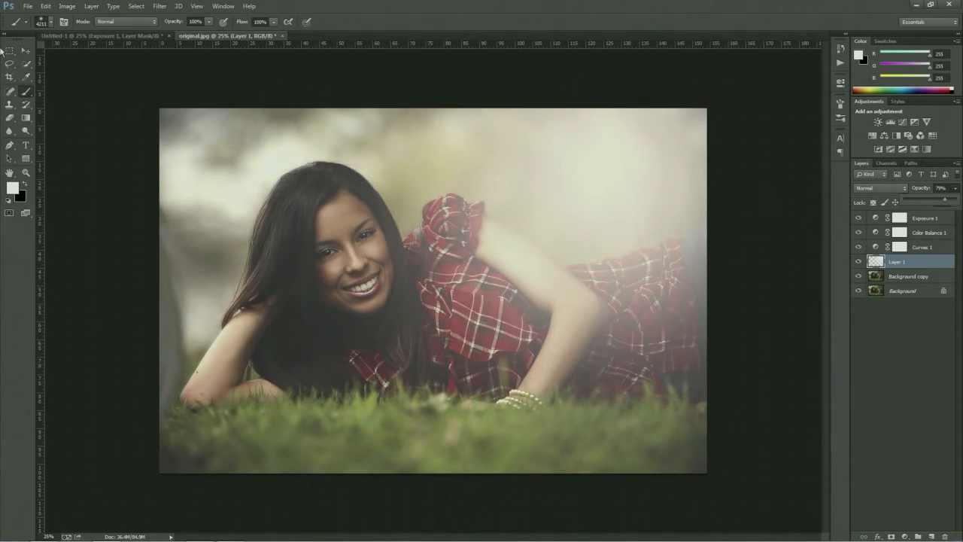
left_click(29, 52)
left_click_drag(567, 262, 632, 299)
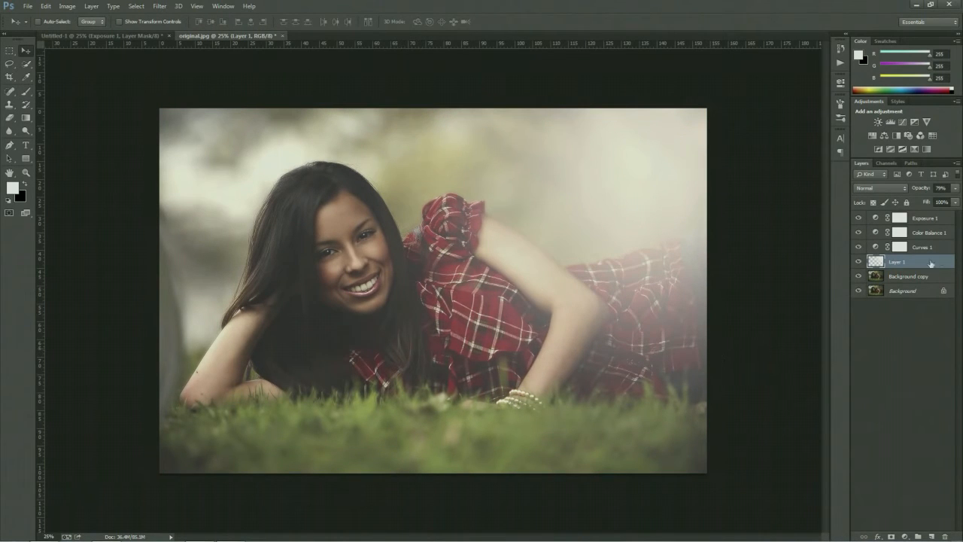
Reduce the white glow layer's opacity to 75% and compare the image with the finished version in the Untitled-1 document
left_click(955, 188)
left_click_drag(952, 201, 947, 202)
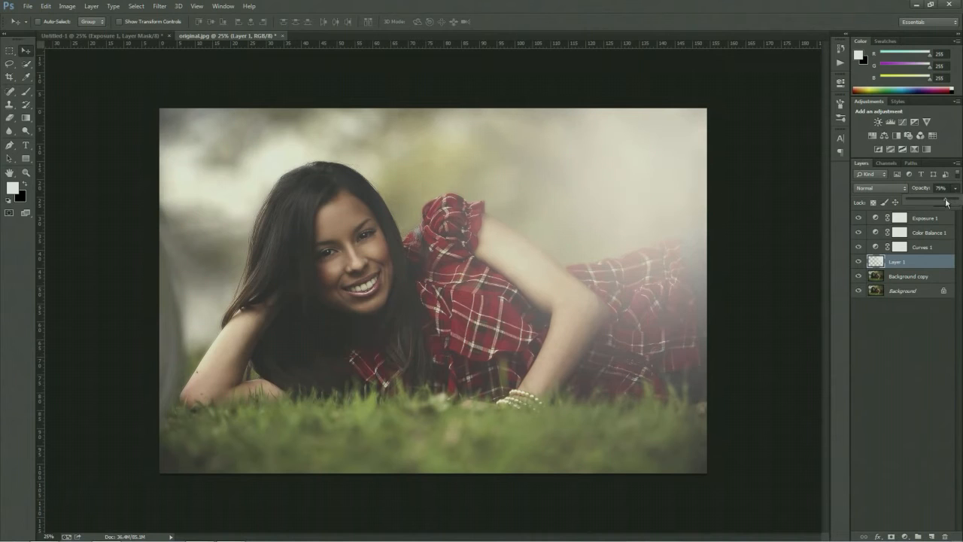
left_click(142, 36)
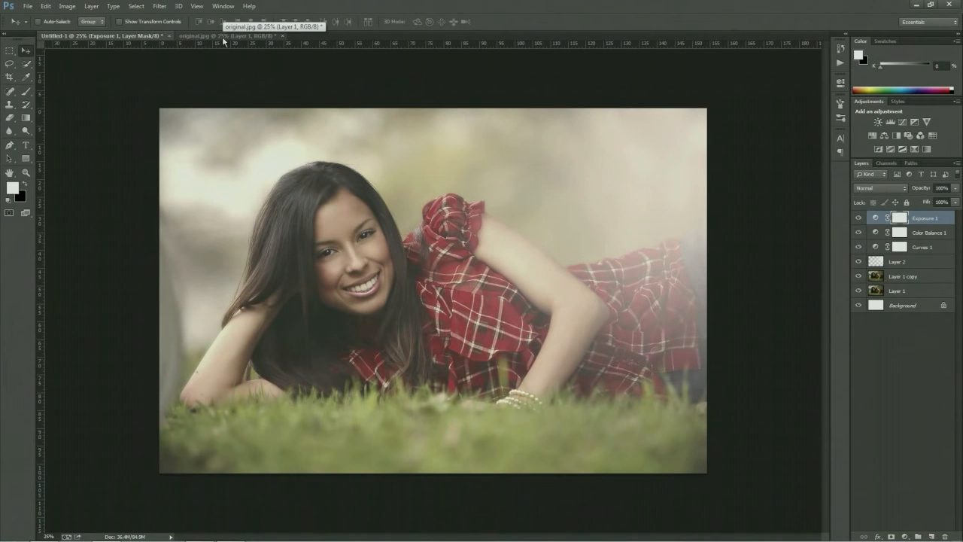
left_click(223, 36)
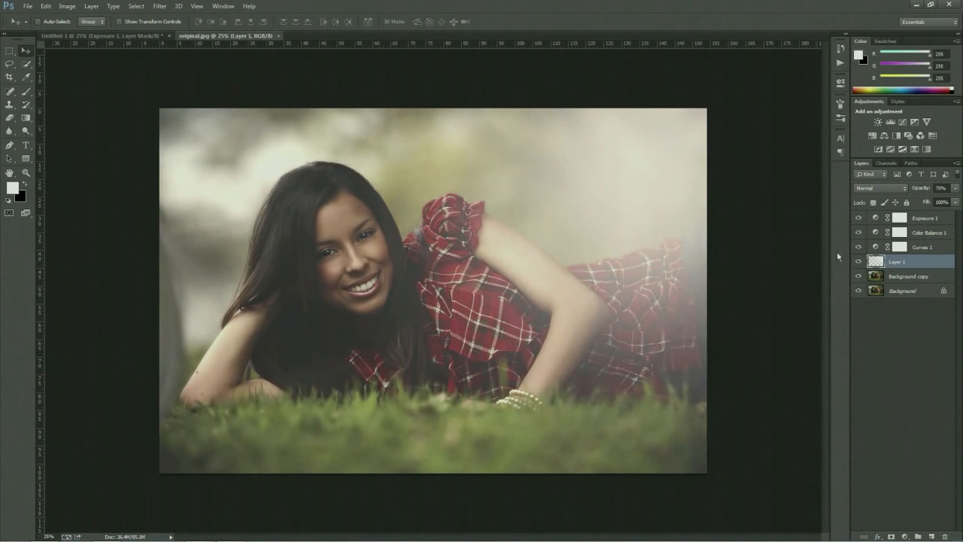
Fine-tune the Exposure 1 adjustment layer with an offset of +0.0207 and a gamma correction of 0.82
double_click(875, 219)
mouse_move(757, 158)
left_mouse_down()
mouse_move(756, 131)
mouse_move(759, 158)
left_mouse_up()
left_click_drag(758, 176, 764, 176)
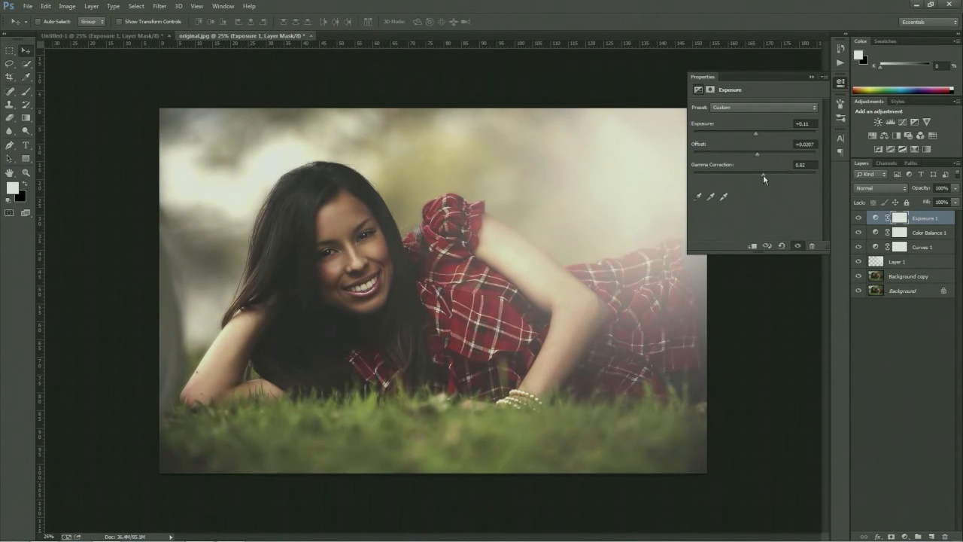
left_click(812, 78)
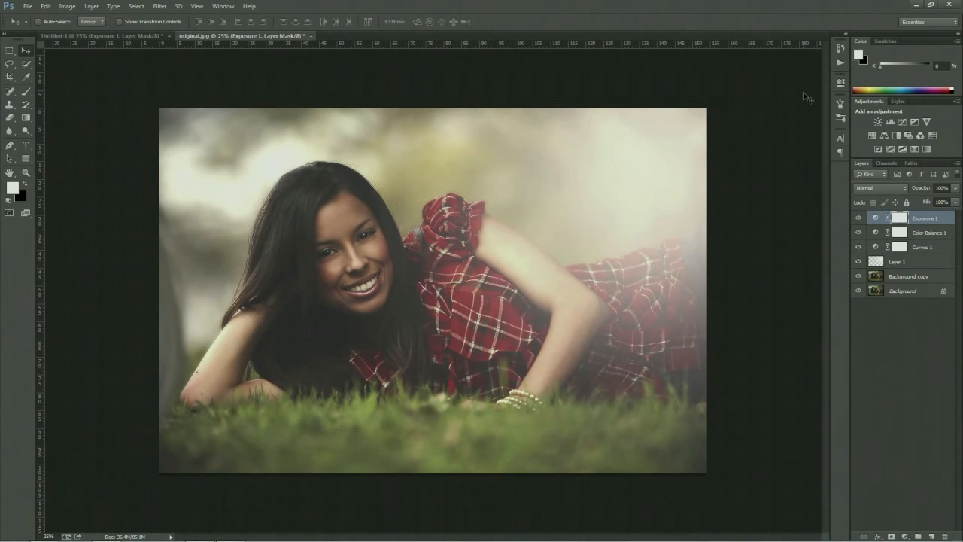
Review the Color Balance 1 adjustment's settings for the shadows, midtones and highlights, then collapse its properties
left_click(926, 233)
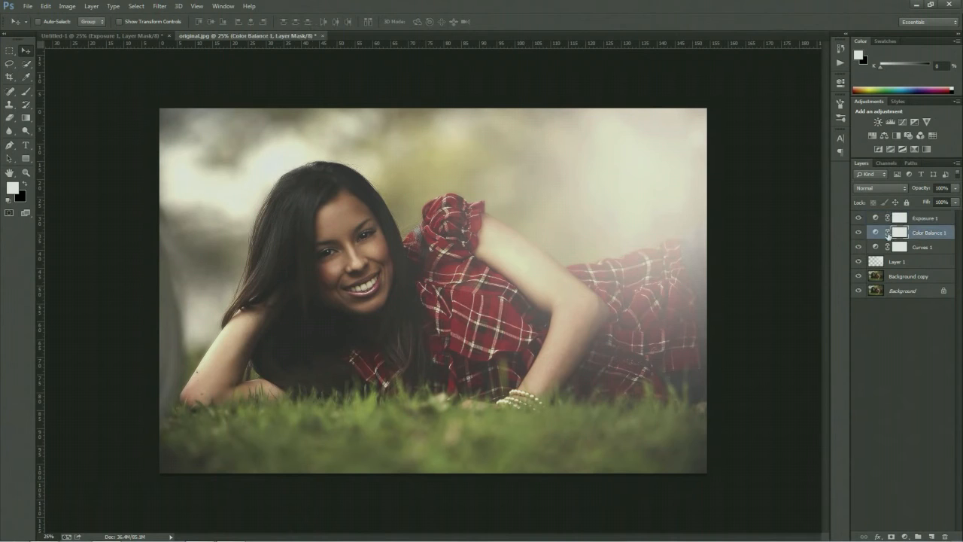
double_click(874, 234)
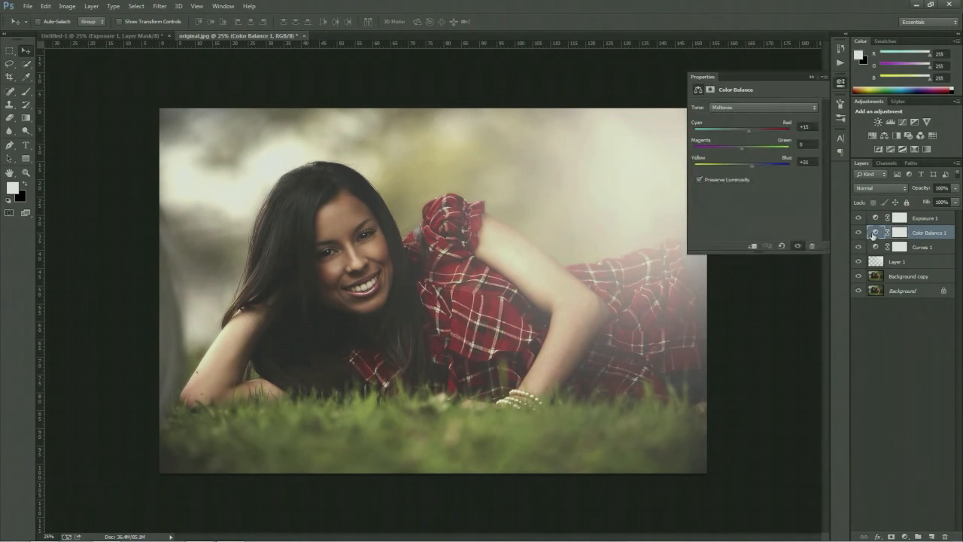
left_click(762, 103)
left_click(755, 117)
left_click(761, 106)
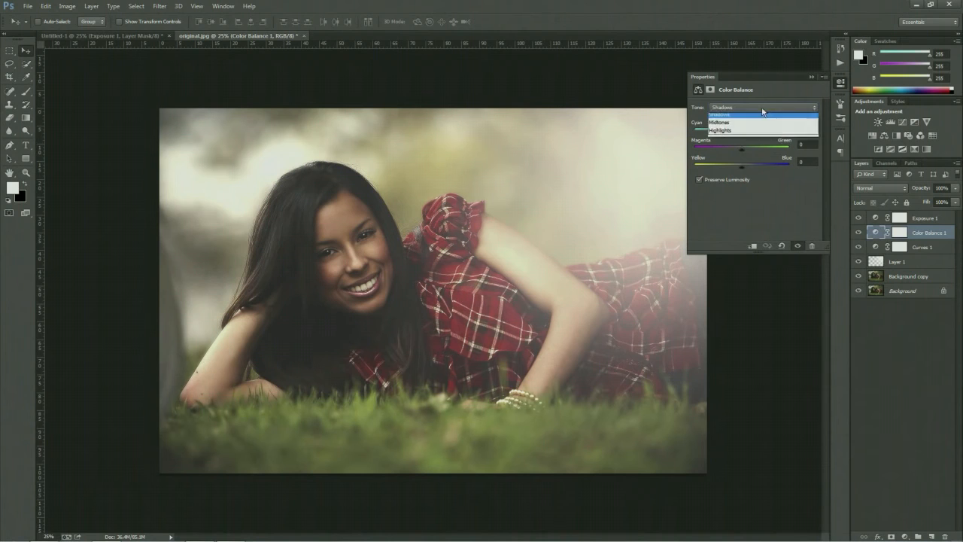
left_click(754, 129)
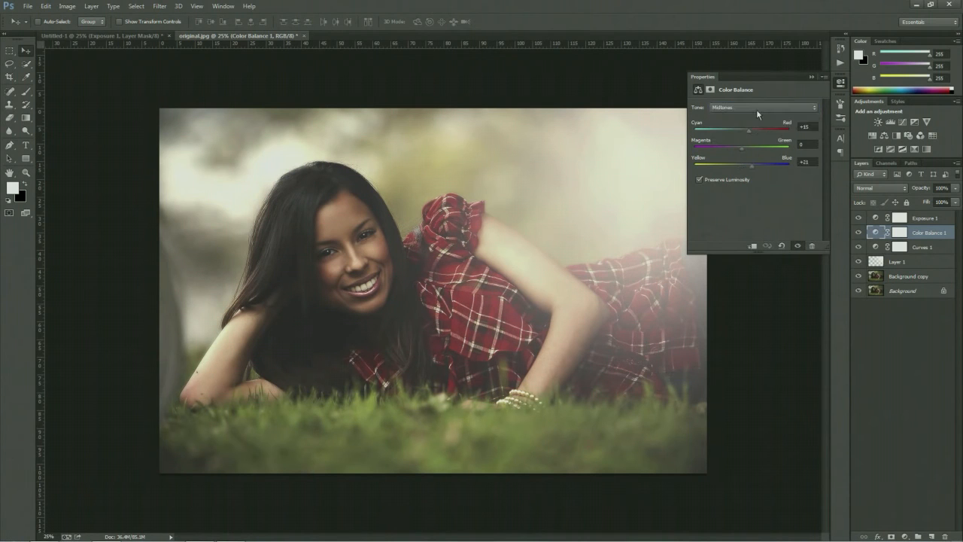
left_click(756, 109)
left_click(754, 134)
left_click(754, 110)
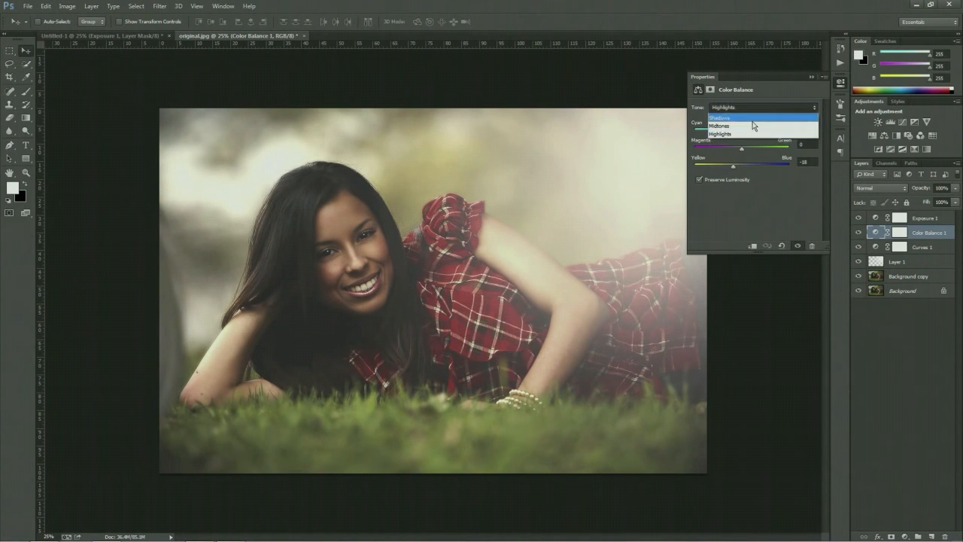
left_click(760, 127)
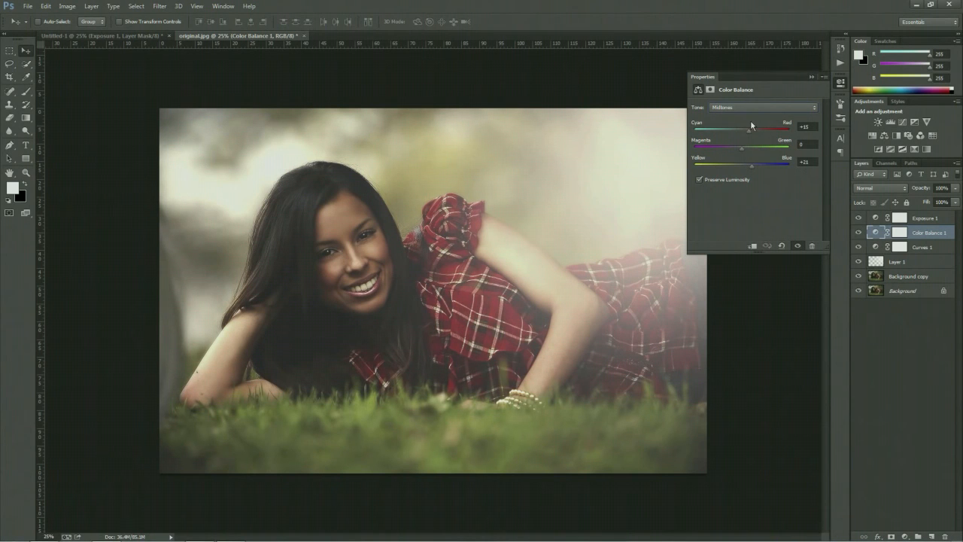
left_click(825, 78)
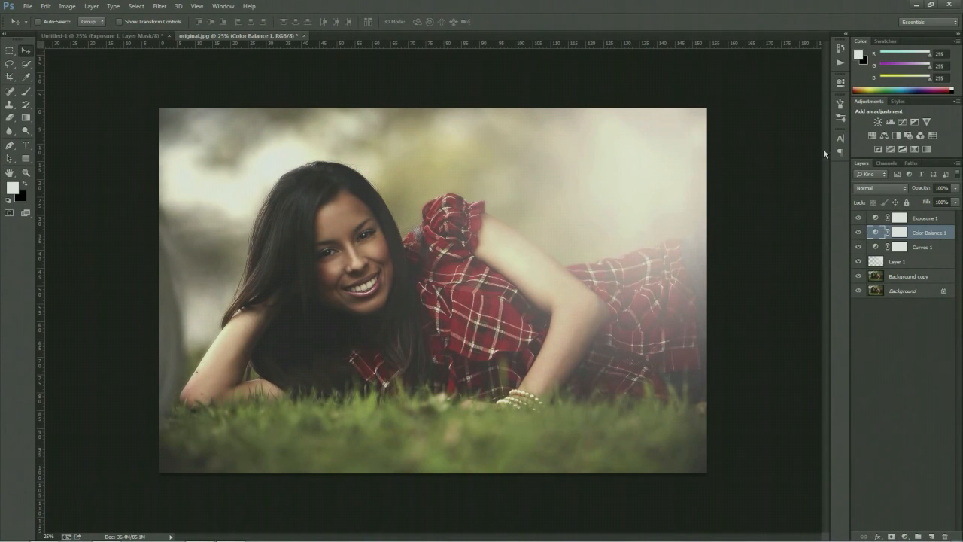